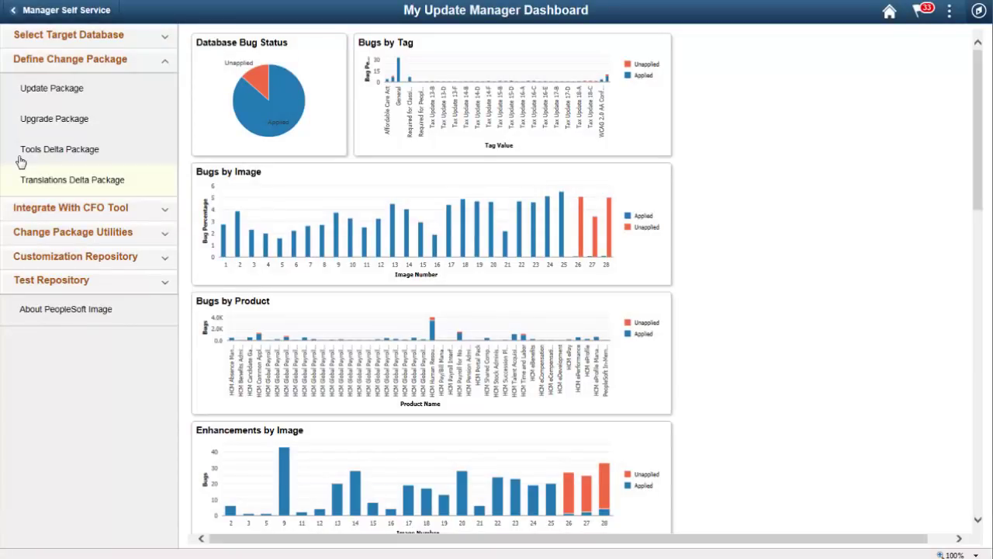
- Create update package CRITICAL with description 'Standard Search example' and continue to the search method
left_click(54, 91)
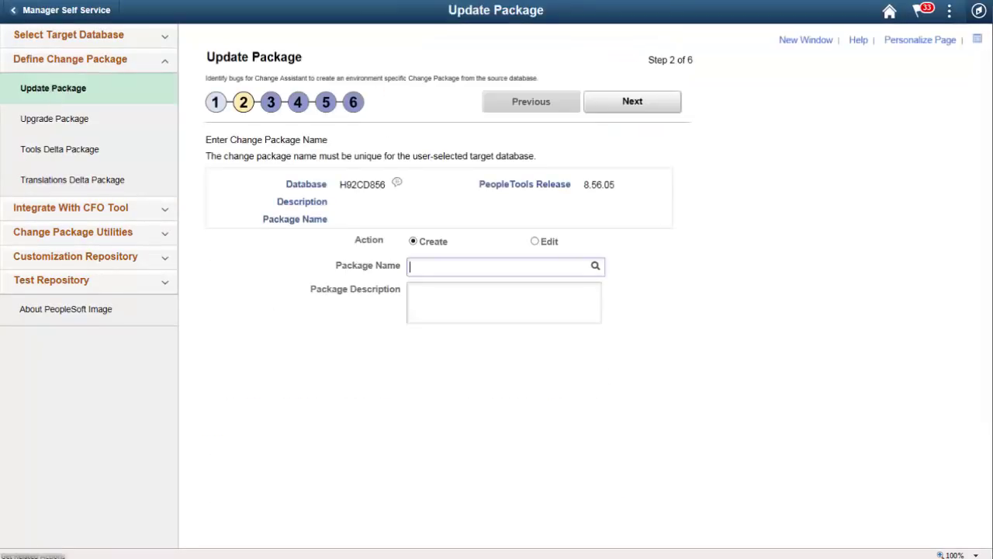
type("CRITICAL")
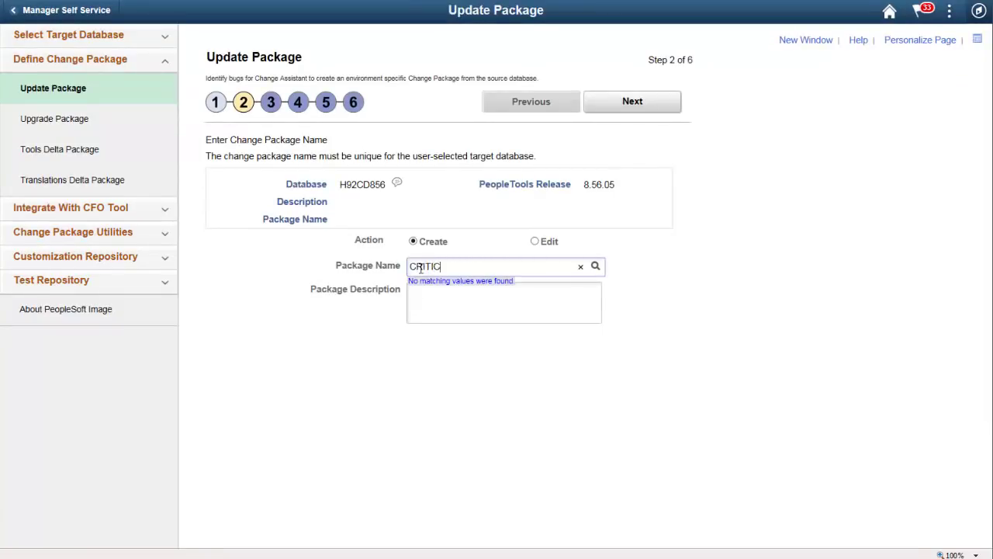
left_click(425, 300)
type("Standard S")
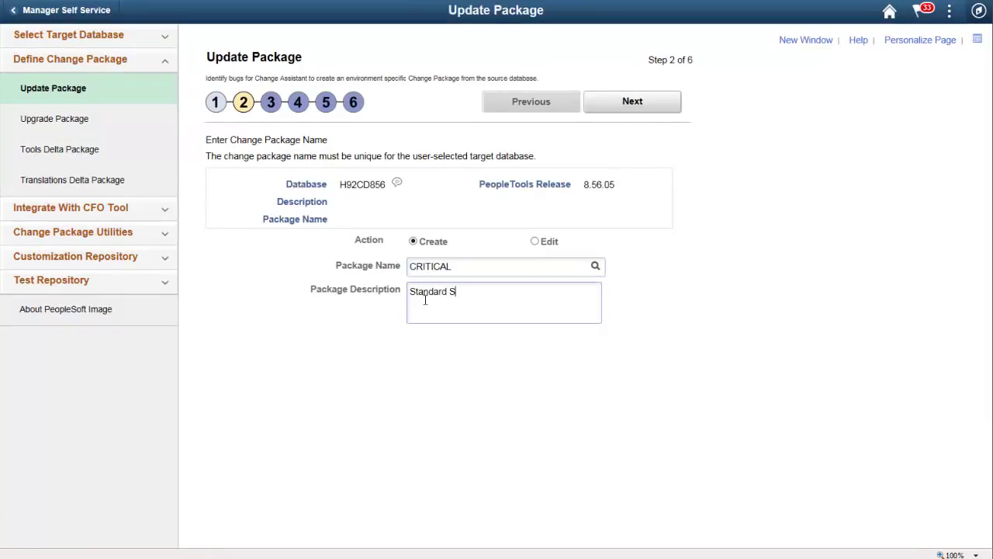
type("earch example")
left_click(636, 109)
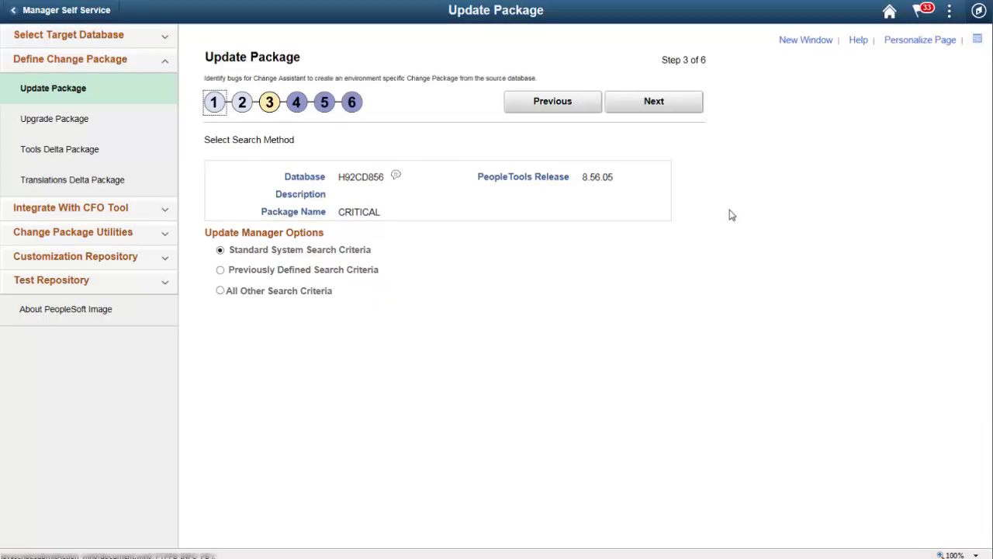
- Keep Standard System Search Criteria and run the 'All Critical Updates Not Applied' search
left_click(221, 249)
left_click(676, 107)
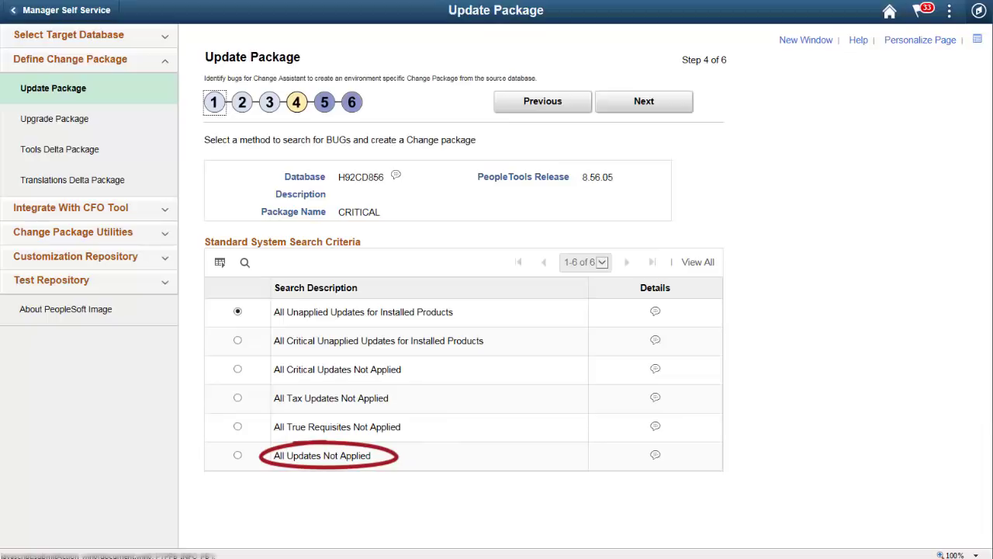
left_click(237, 369)
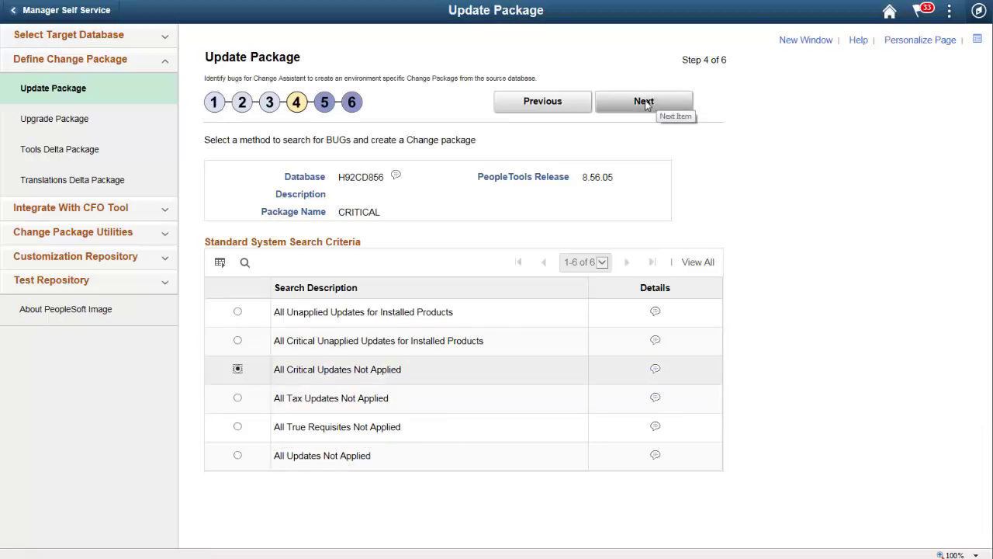
left_click(644, 101)
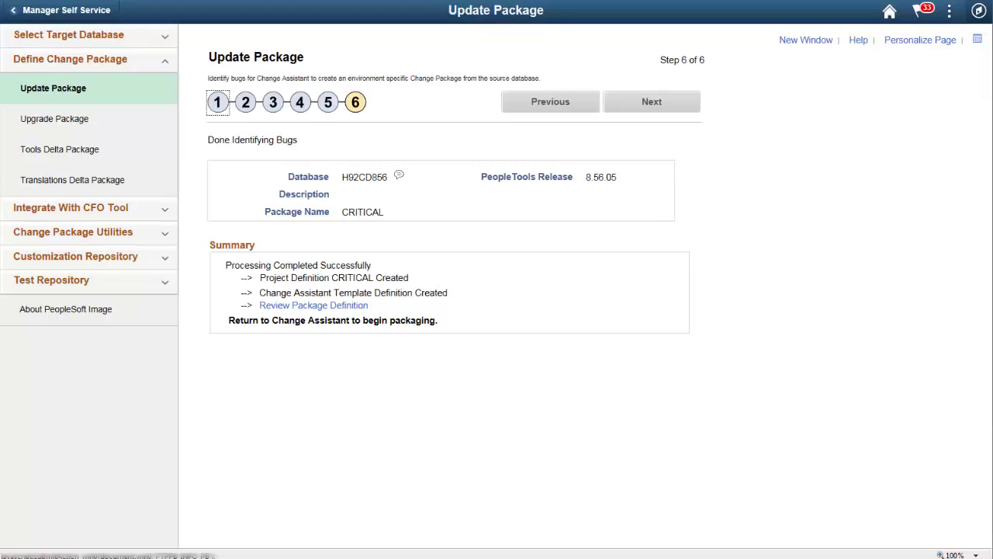
- Export and save AppliedBugReport-H92CD856.csv, then reach the CFO tool's applied bug report upload page
left_click(92, 209)
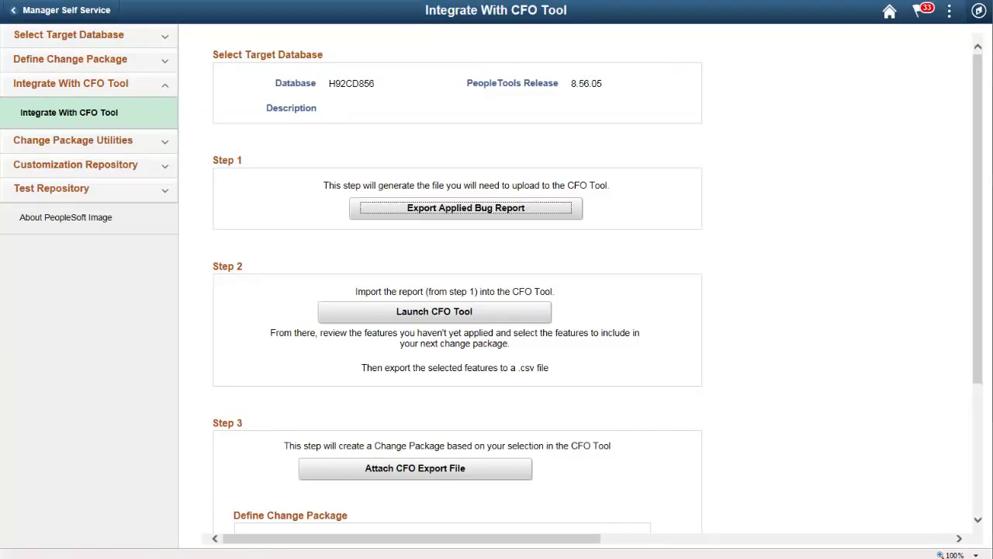
left_click(465, 210)
left_click(719, 548)
left_click(760, 524)
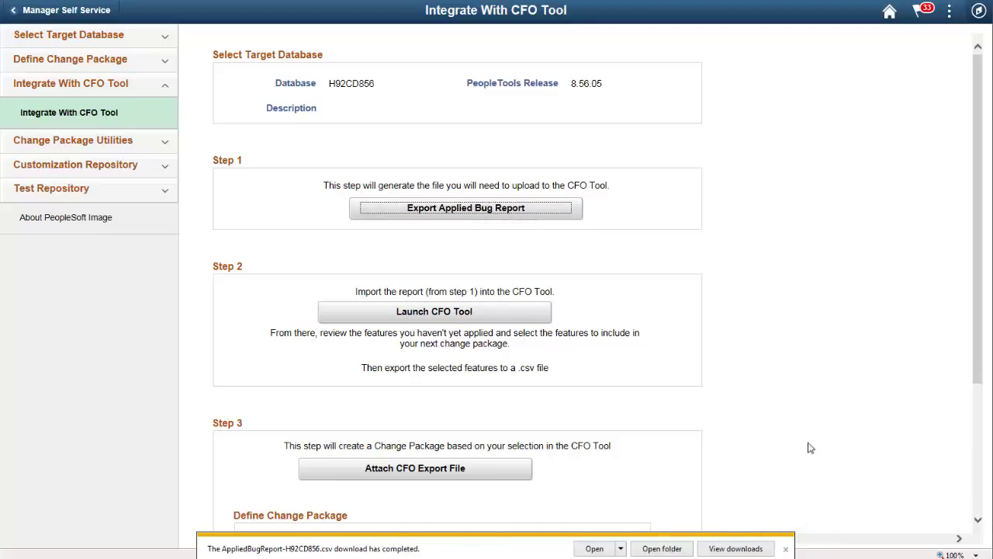
left_click(434, 314)
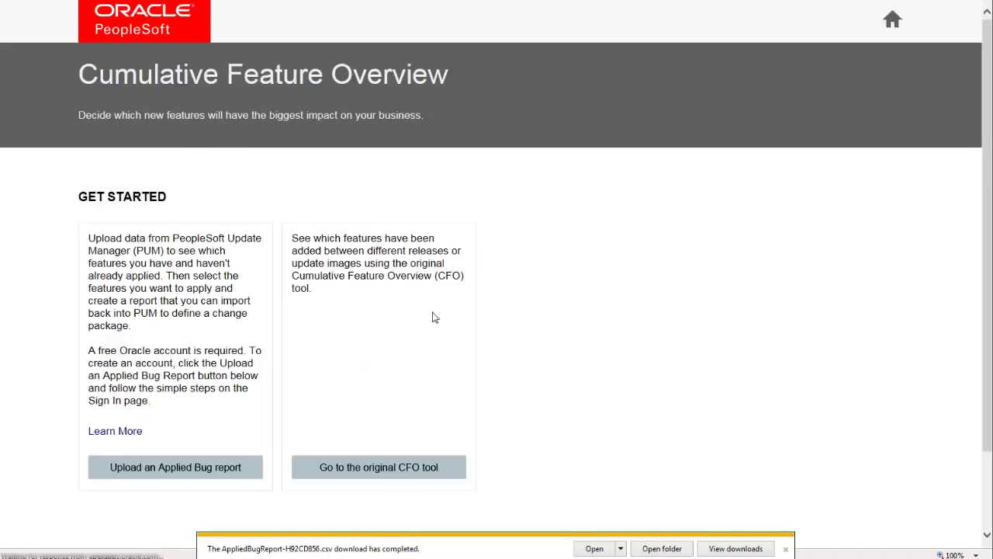
left_click(149, 470)
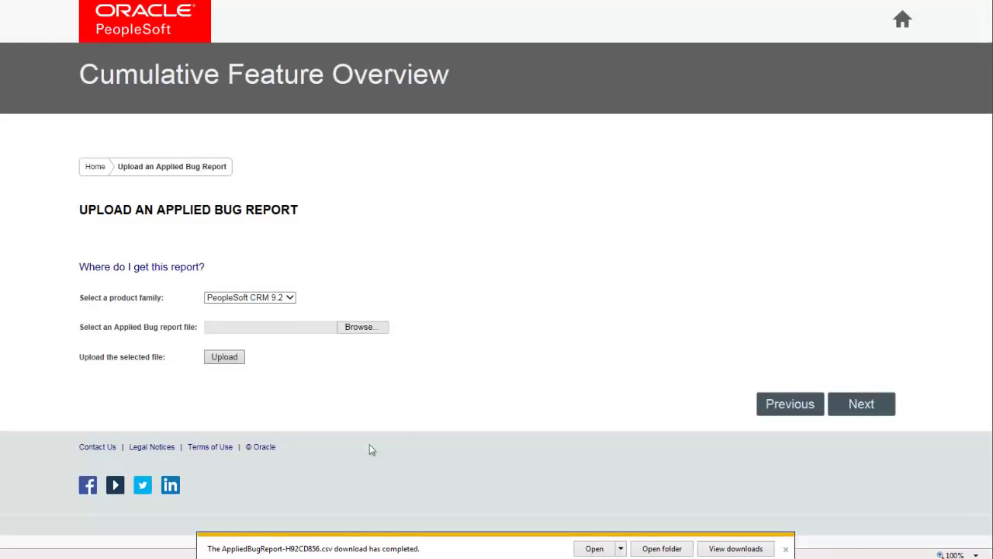
- Upload AppliedBugReport-H92CD856.csv for PeopleSoft HCM 9.2 and continue to the applied bugs report
left_click(289, 297)
left_click(271, 328)
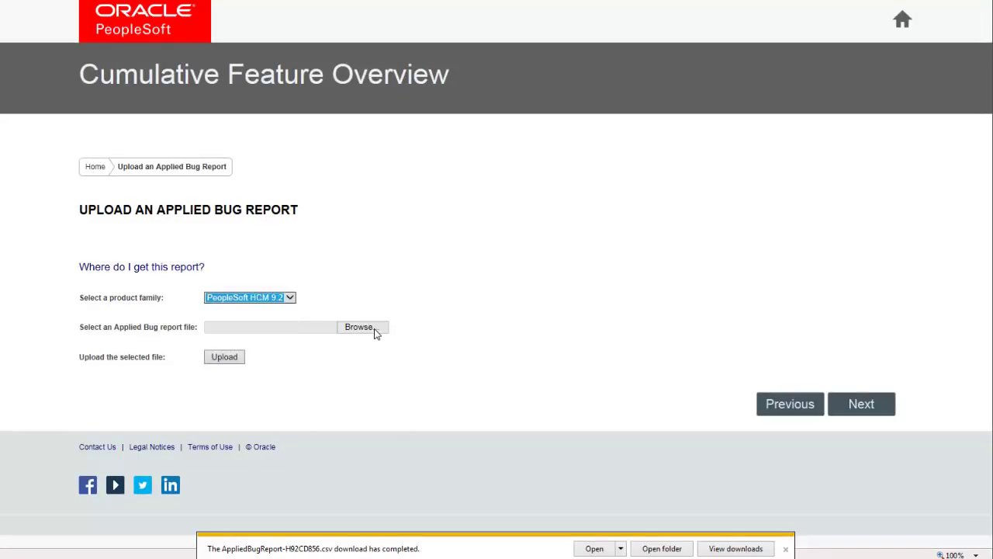
left_click(377, 330)
left_click(318, 31)
left_click(496, 265)
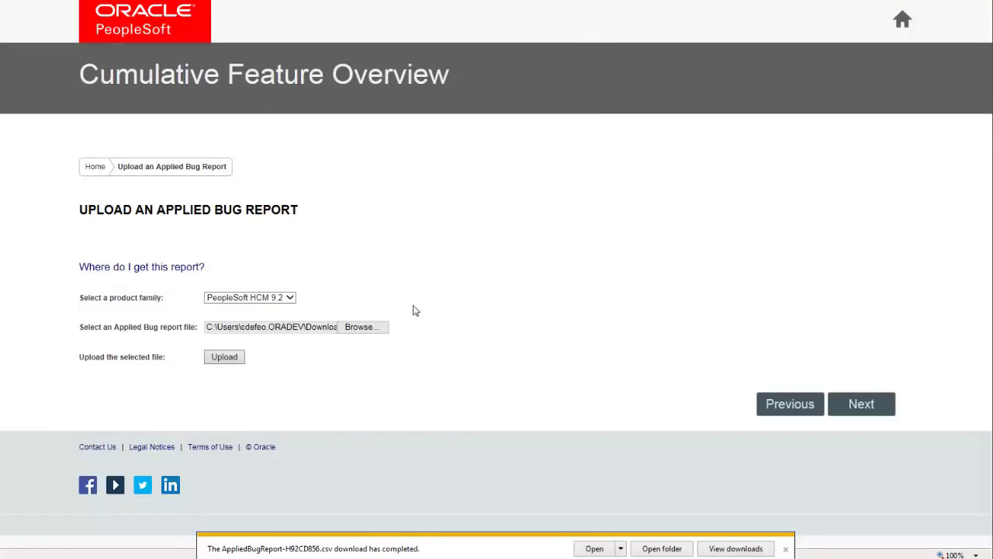
left_click(224, 361)
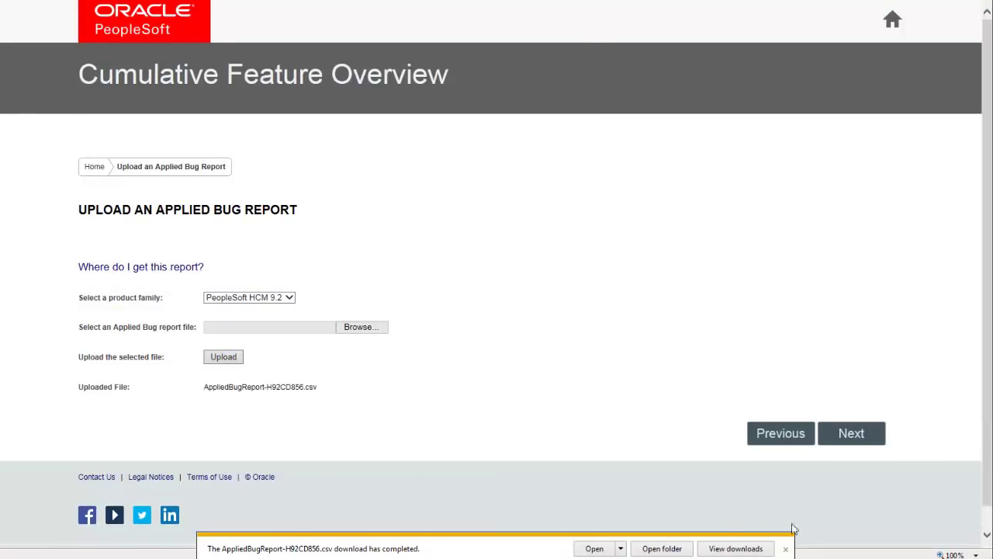
left_click(851, 434)
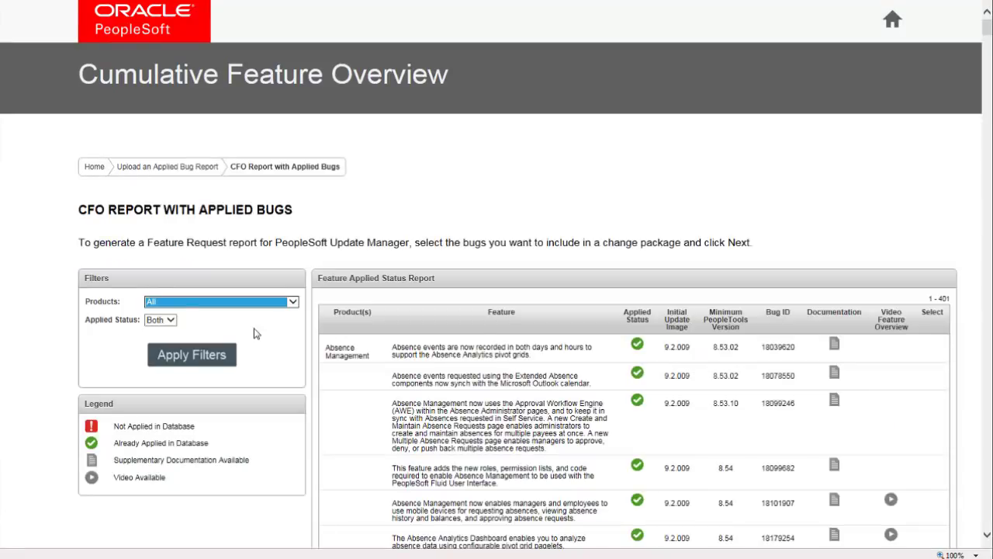
- Filter the features to product Time and Labor with Applied Status No
left_click(270, 302)
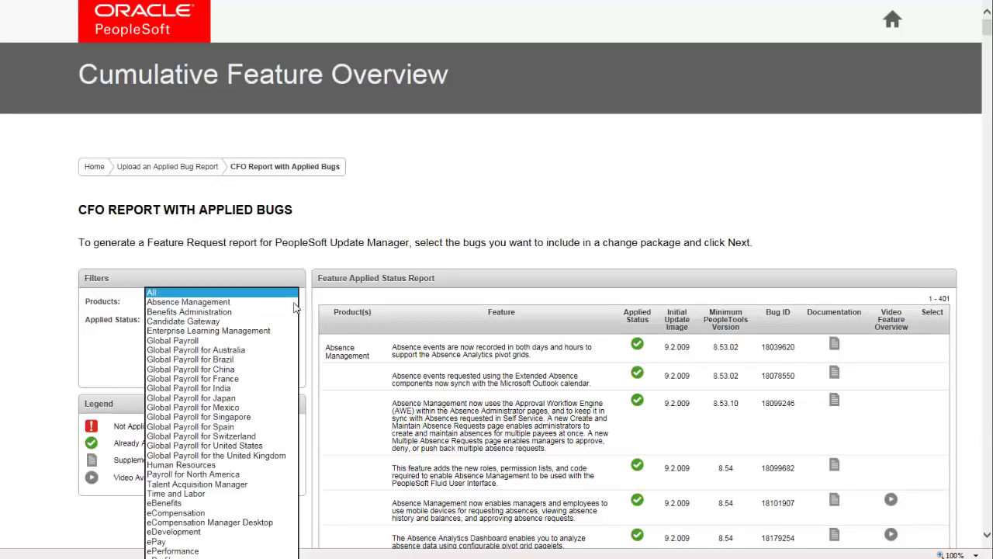
left_click(194, 494)
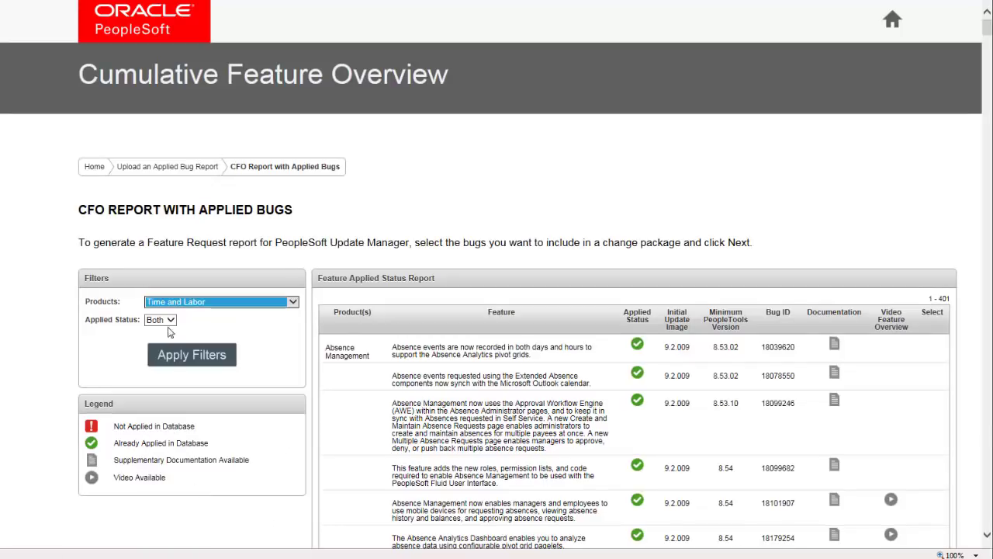
left_click(169, 319)
left_click(159, 334)
left_click(189, 361)
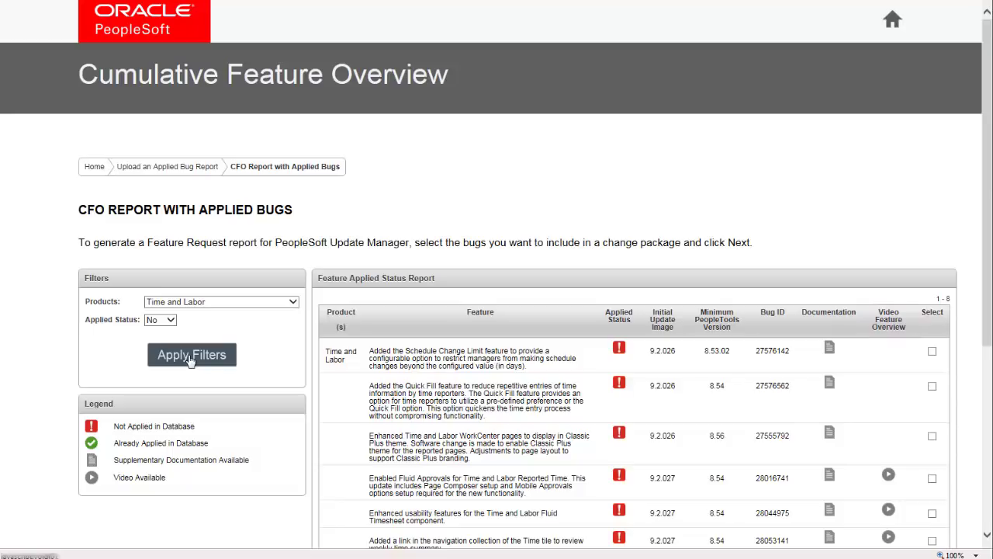
- Select all eight unapplied bugs, 27576142 through 28609743, and generate the feature request
left_click(932, 351)
left_click(932, 386)
left_click(932, 436)
left_click(931, 478)
left_click(932, 513)
left_click_drag(990, 273, 990, 450)
left_click(932, 283)
left_click(931, 311)
left_click(932, 338)
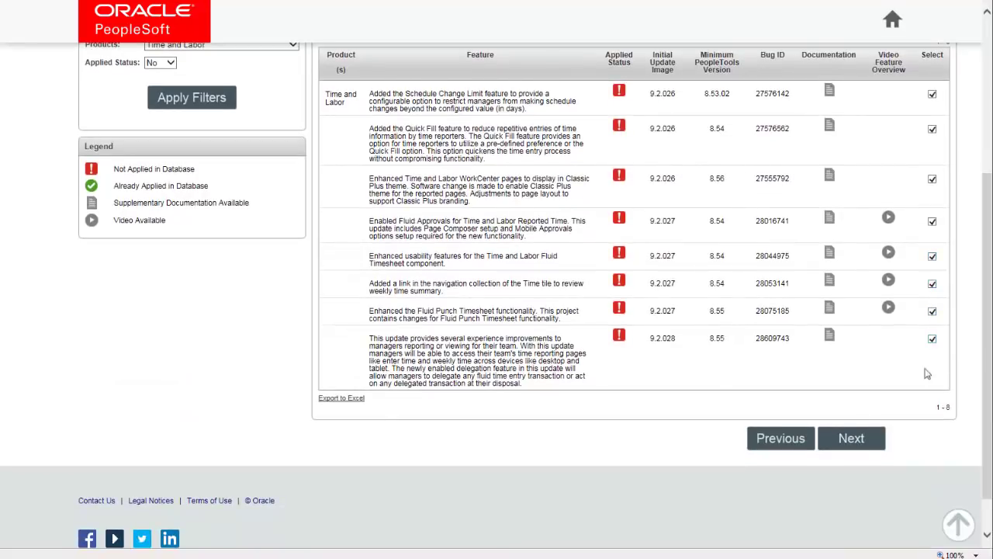
left_click(853, 443)
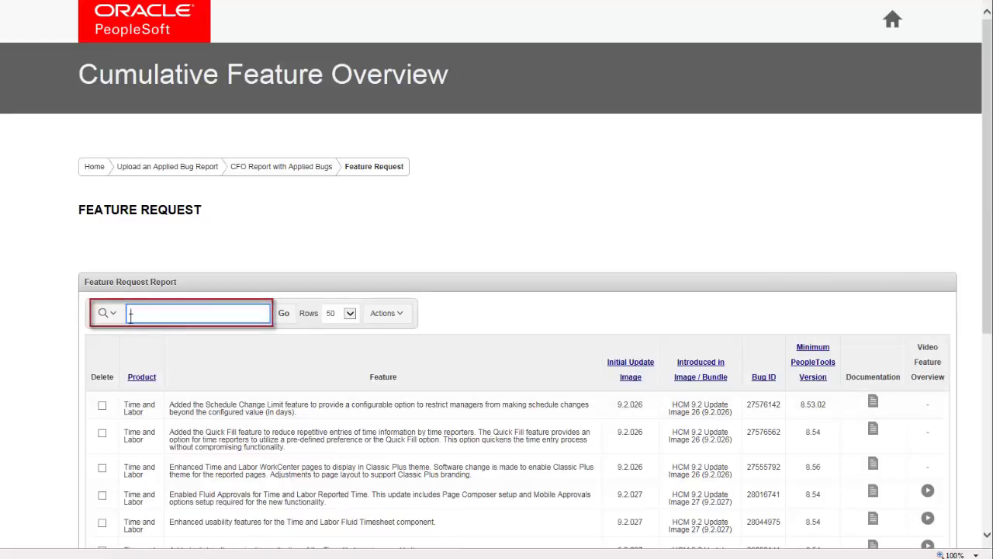
- Show 15 rows per page, then create and save the feature_request_report.csv report
left_click(350, 312)
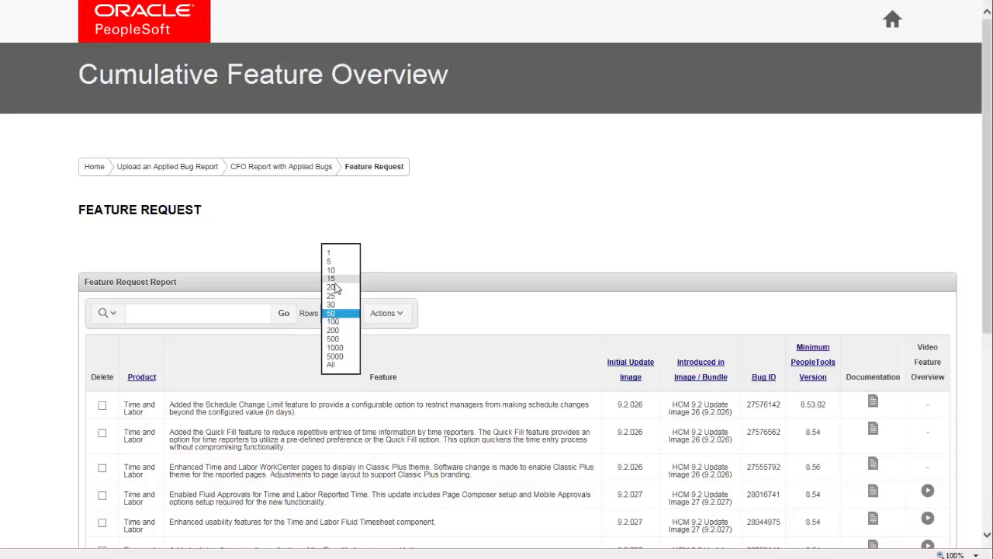
left_click(341, 280)
left_click(403, 313)
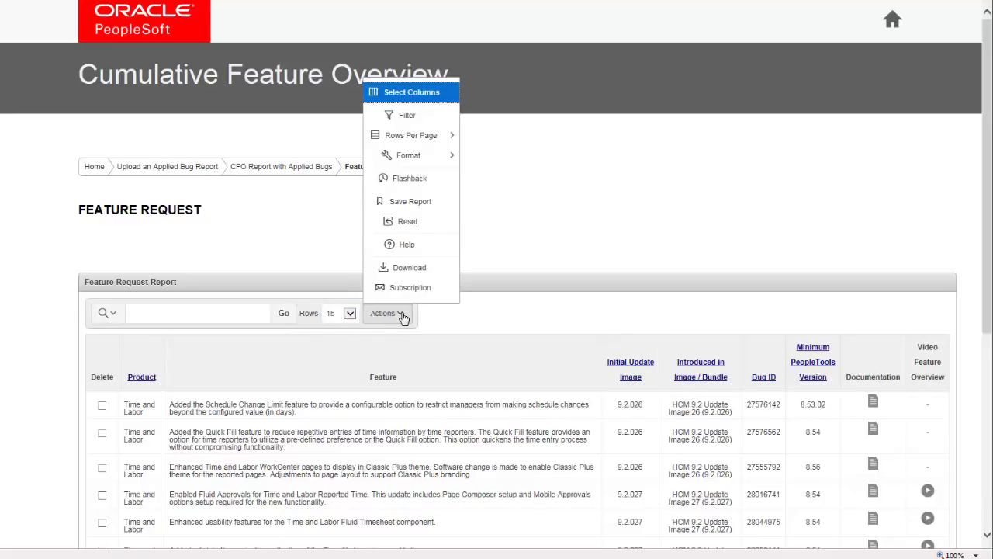
key("Escape")
scroll(987, 266, "down", 3)
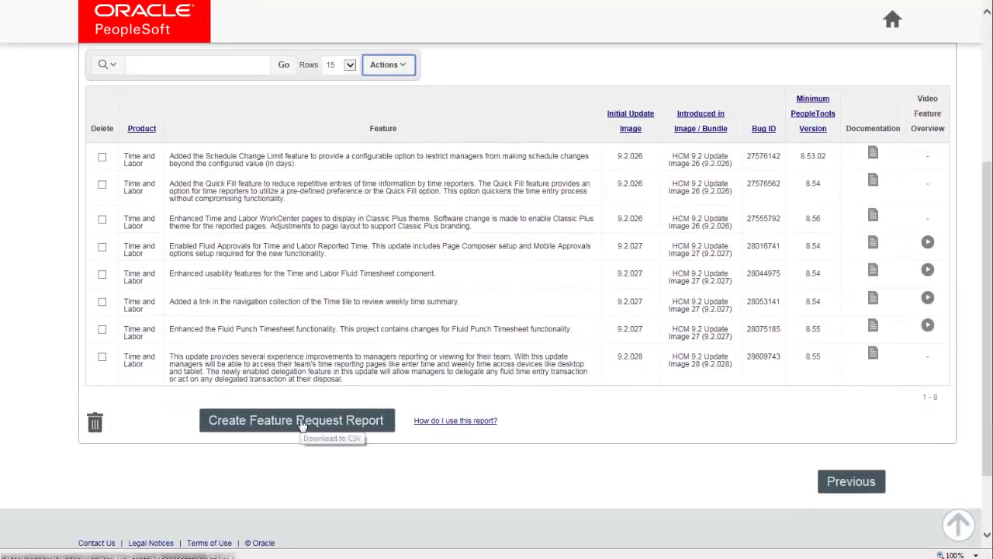
left_click(304, 423)
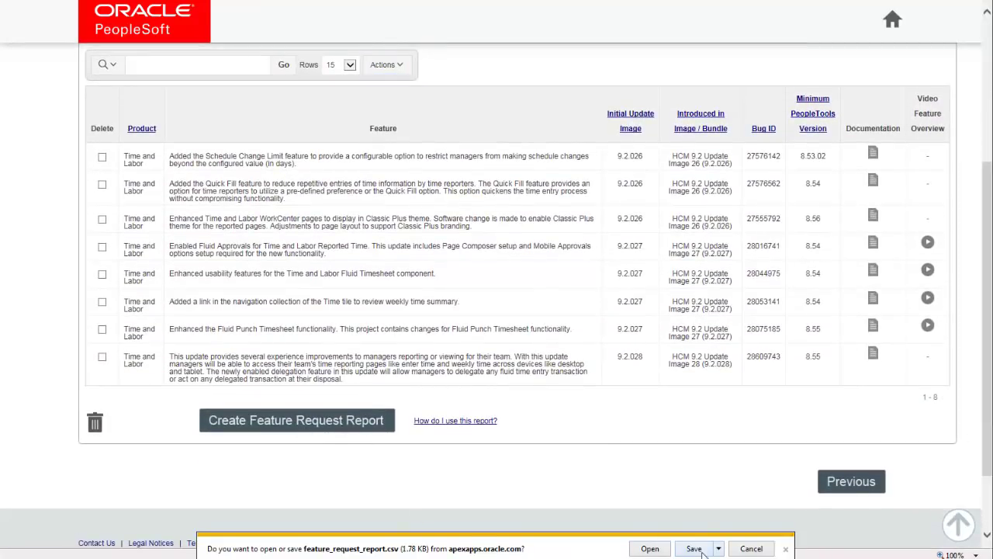
left_click(701, 551)
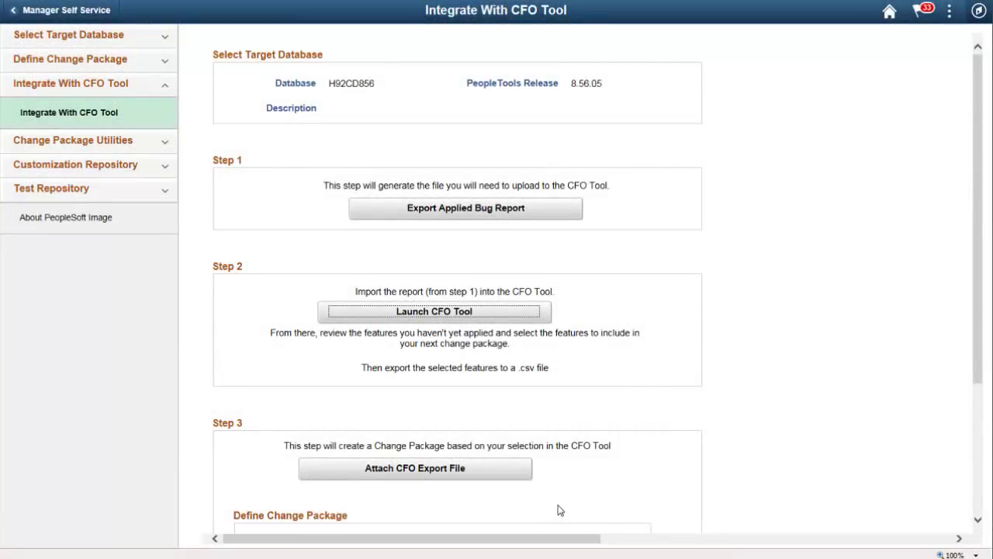
- Attach feature_request_report.csv as the CFO export file and upload it
left_click(423, 469)
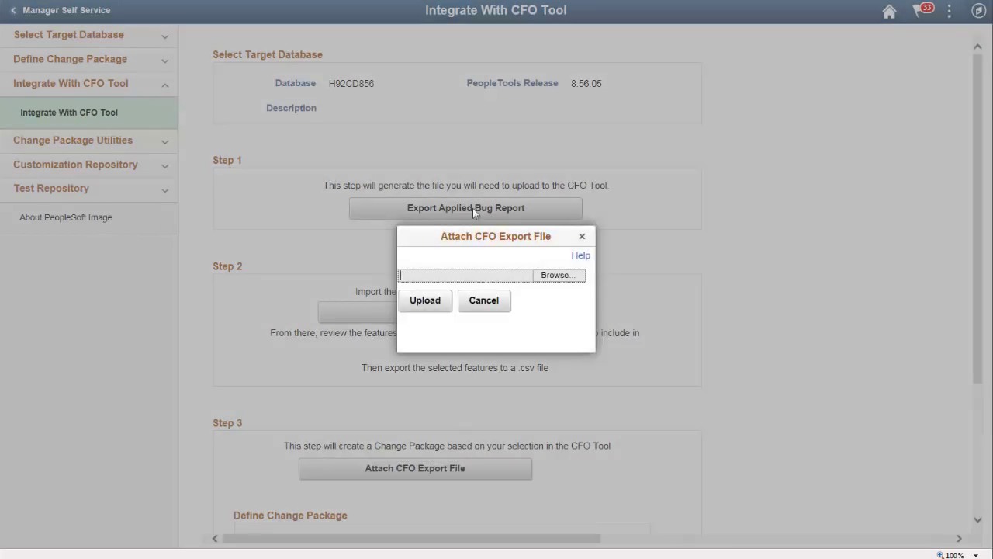
left_click(560, 275)
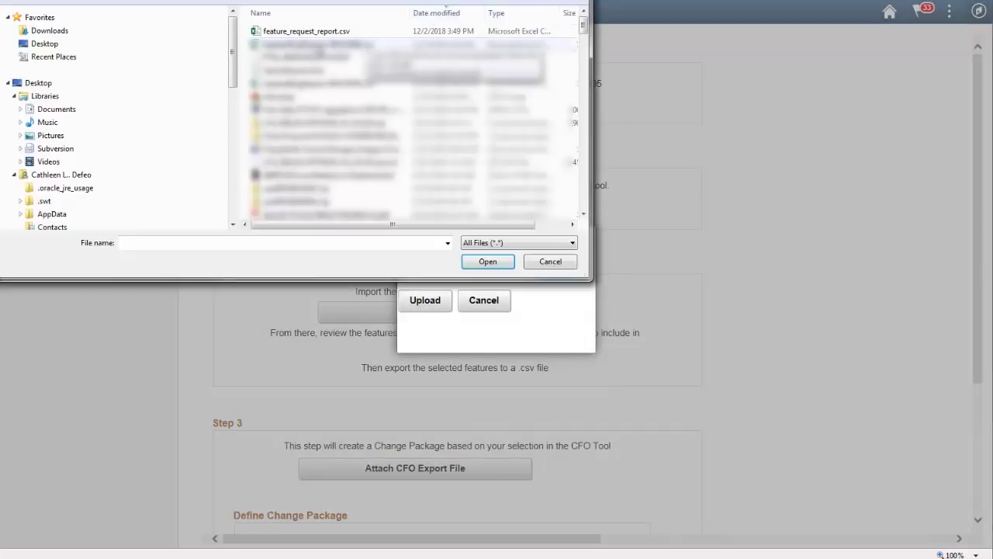
left_click(306, 31)
left_click(487, 261)
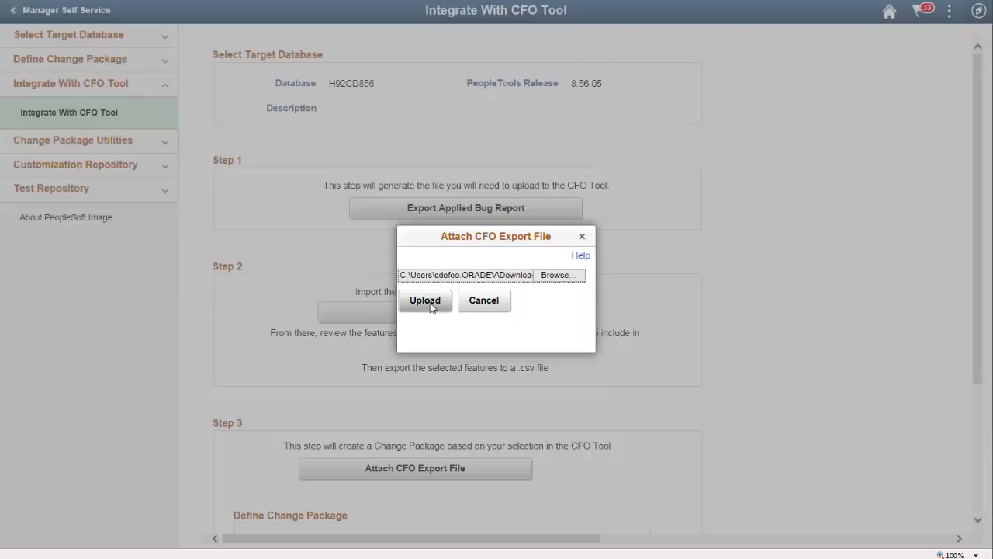
left_click(429, 303)
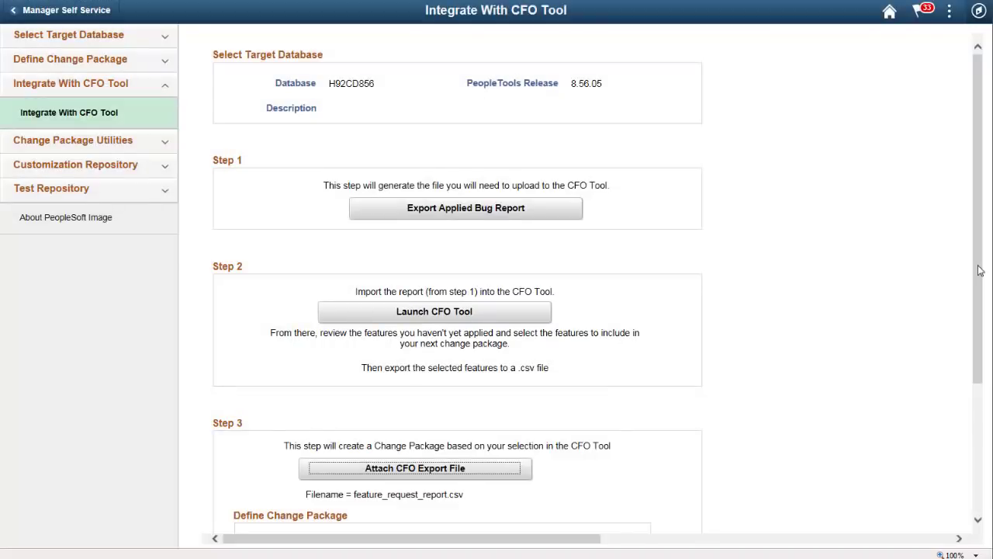
left_click_drag(980, 270, 953, 527)
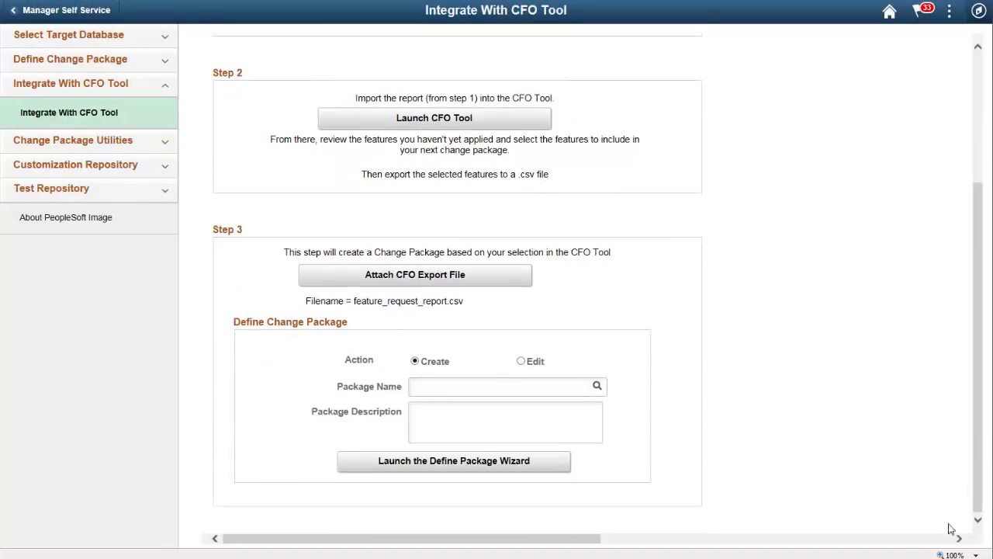
- Define package TL_BUGS, described 'TL bugs from CFO tool', and pass the 153-bug review
left_click(446, 389)
type("TL_BUGS")
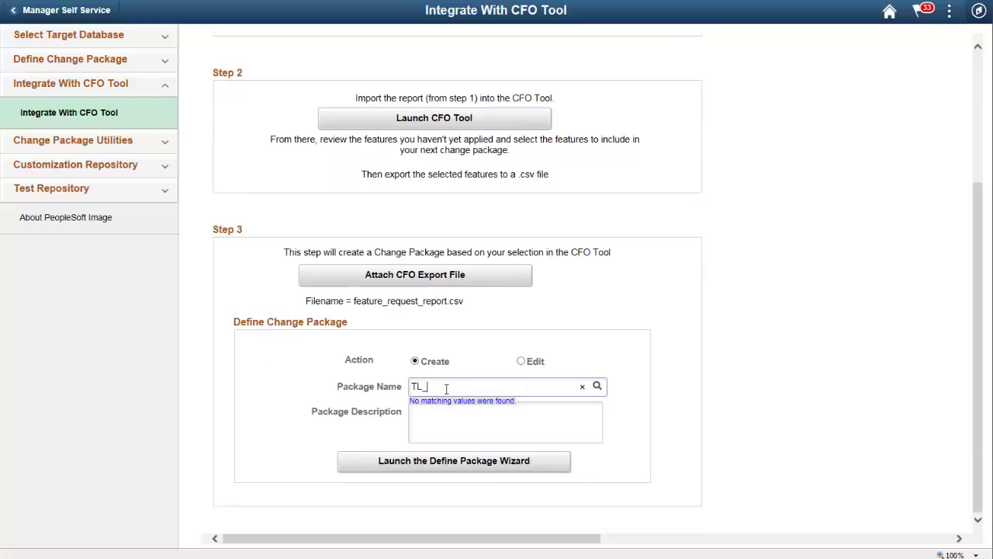
left_click(430, 424)
type("T")
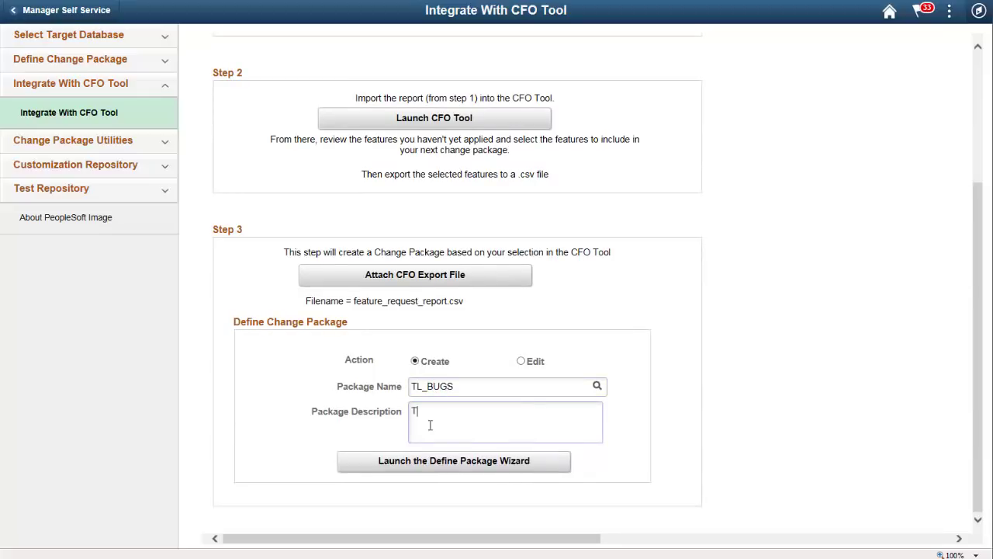
type("L bugs from CFO tool")
left_click(439, 462)
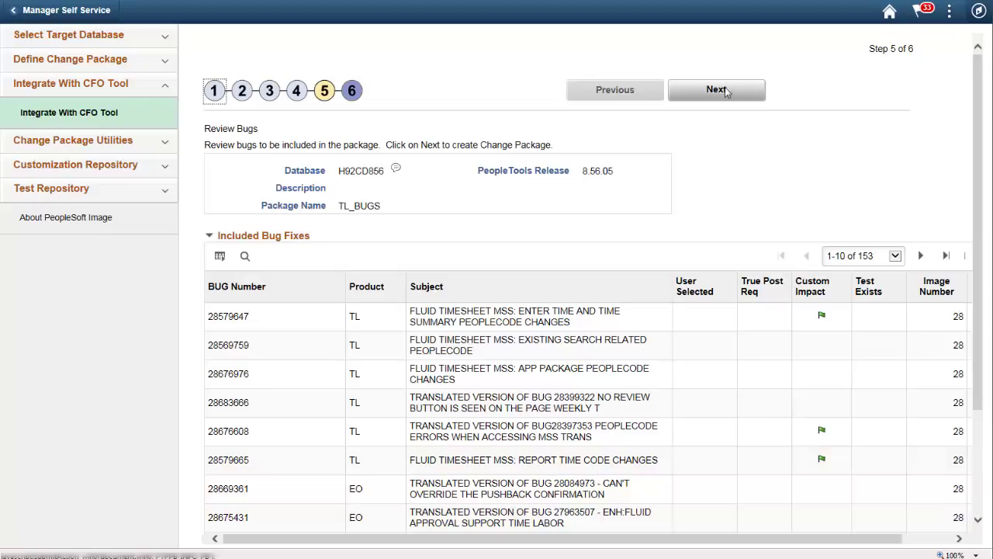
left_click(720, 93)
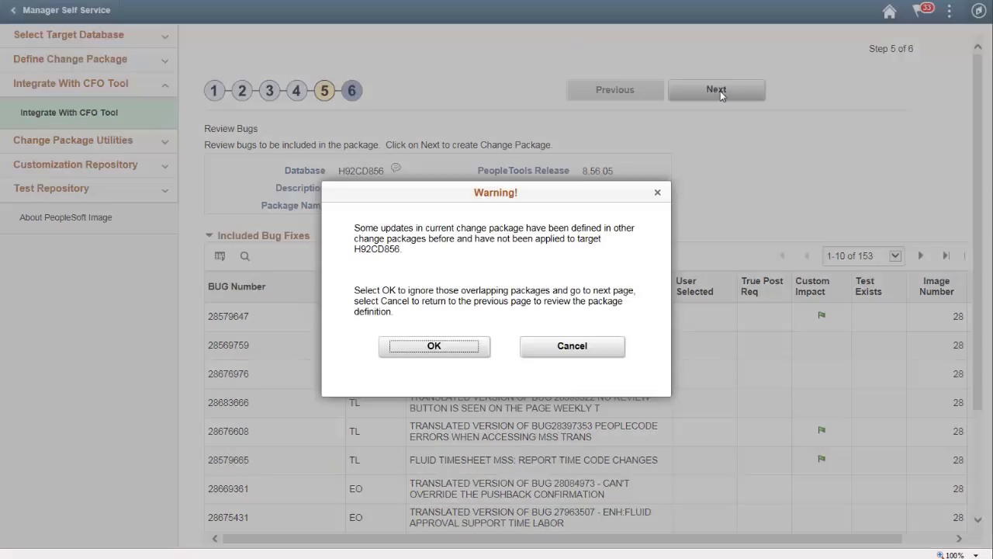
- Dismiss the overlap warning and start Change Assistant's Define Change Package task
left_click(429, 346)
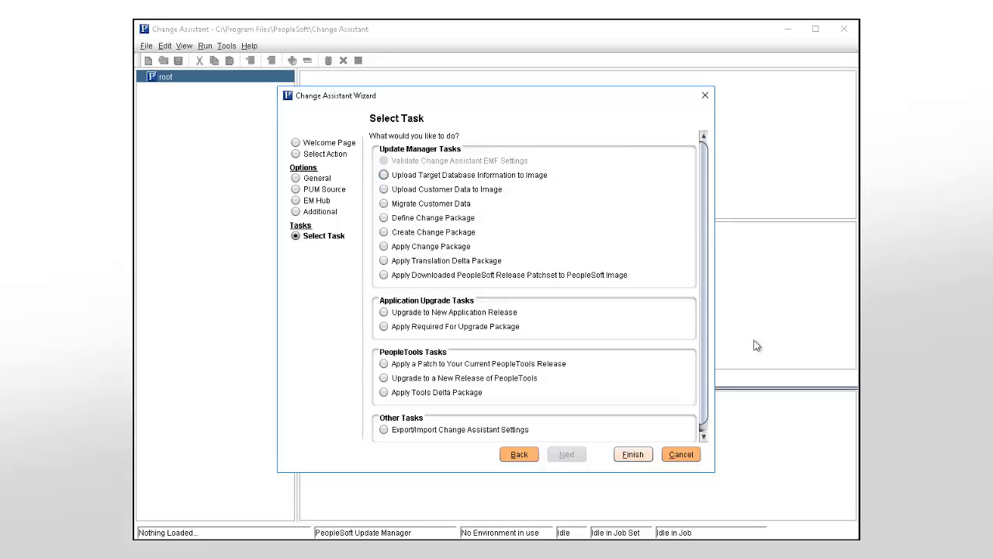
left_click(385, 220)
left_click(634, 456)
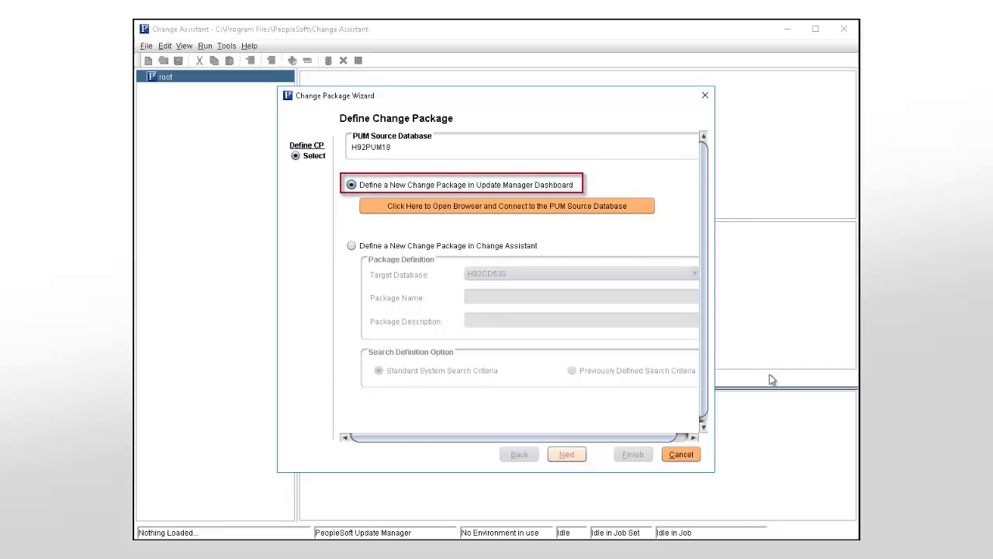
- Choose to define a new change package in Change Assistant targeting database H92CD856
left_click(351, 245)
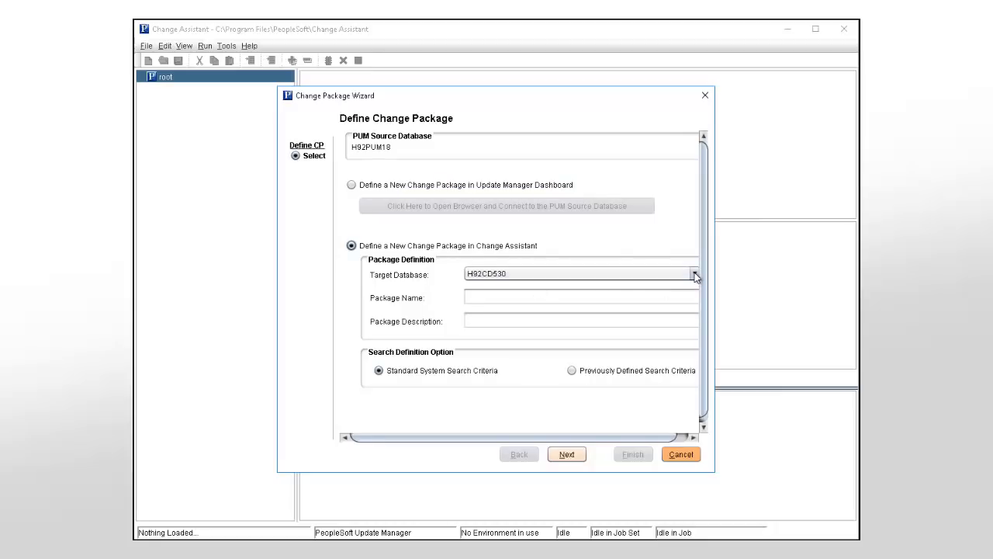
left_click(695, 274)
left_click(501, 300)
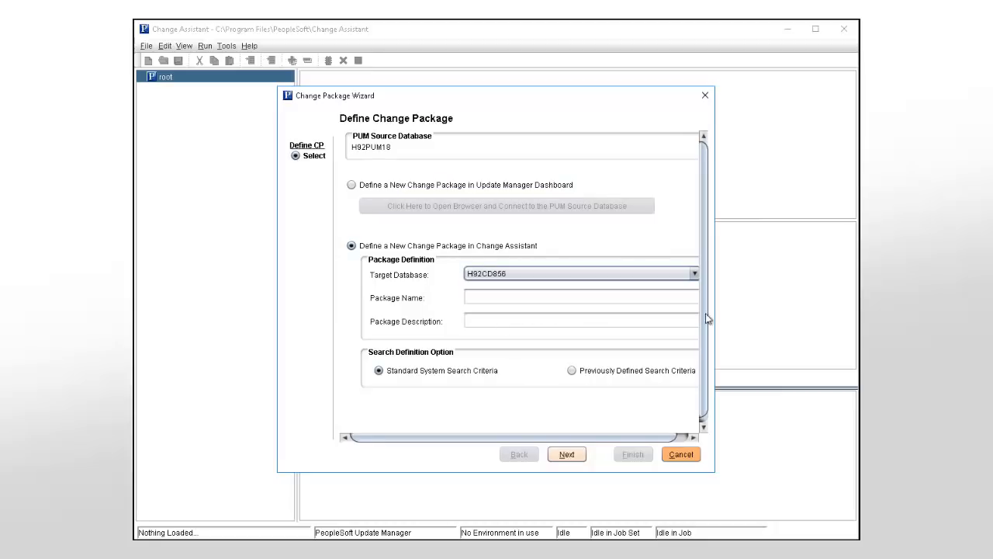
left_click_drag(715, 312, 778, 312)
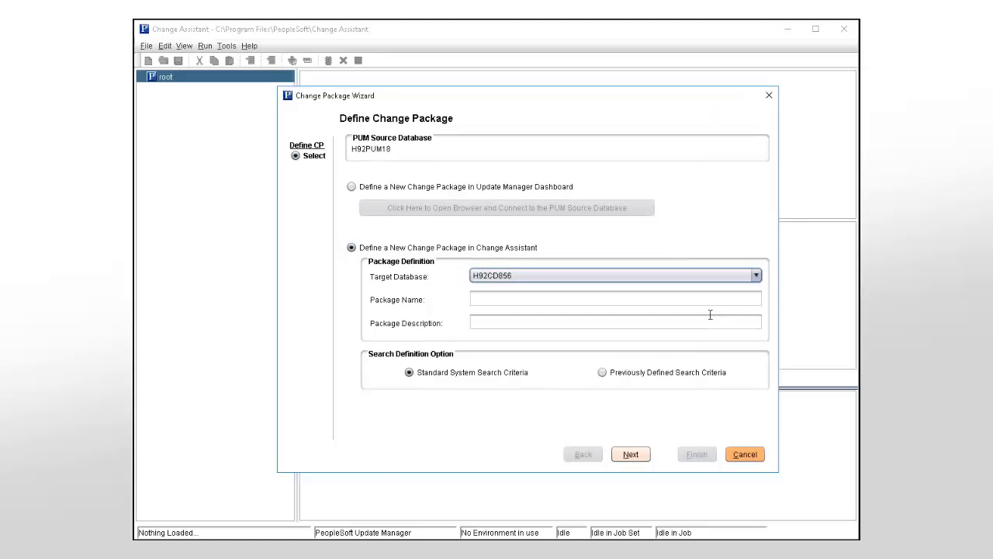
- Name the package tax_updates, described 'tax updates not applied', and continue to search criteria
left_click(519, 298)
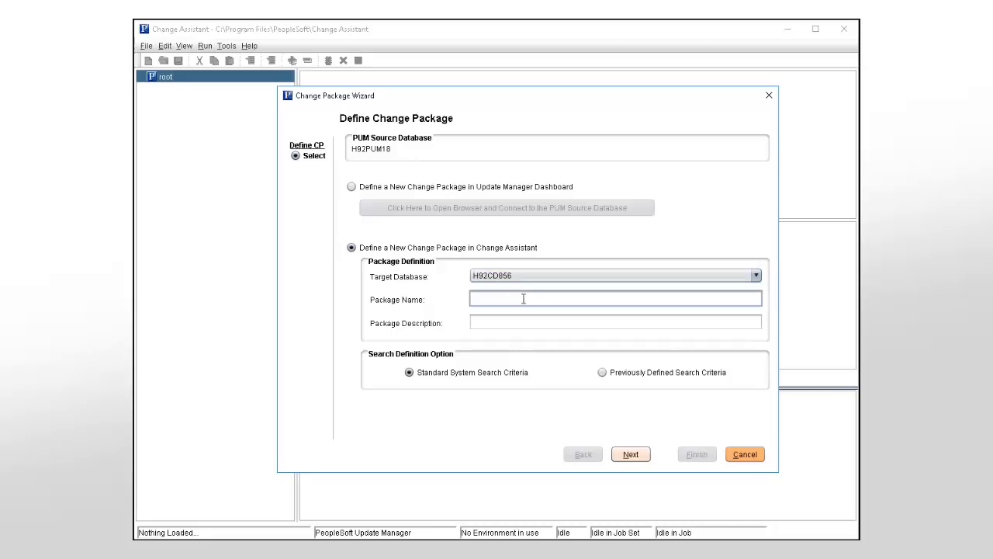
type("tax_updates")
left_click(474, 322)
type("tax updates not applied")
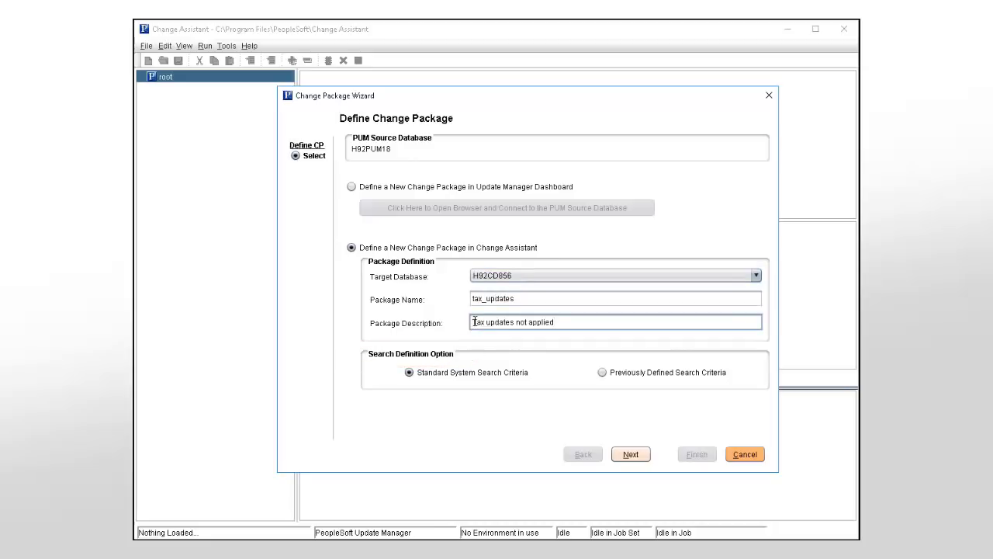
left_click(631, 455)
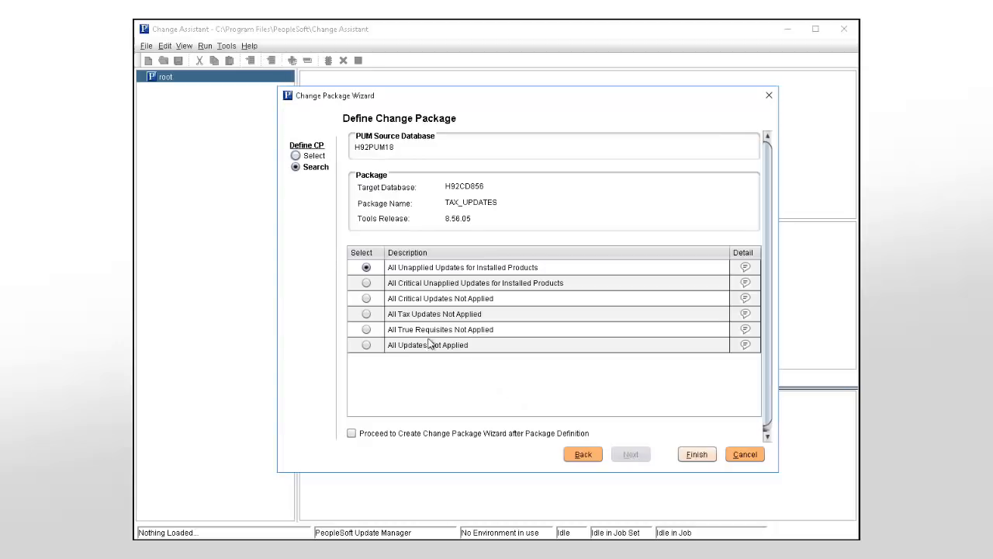
- Choose 'All Tax Updates Not Applied' and finish, generating the TAX_UPDATES change package definition
left_click(366, 314)
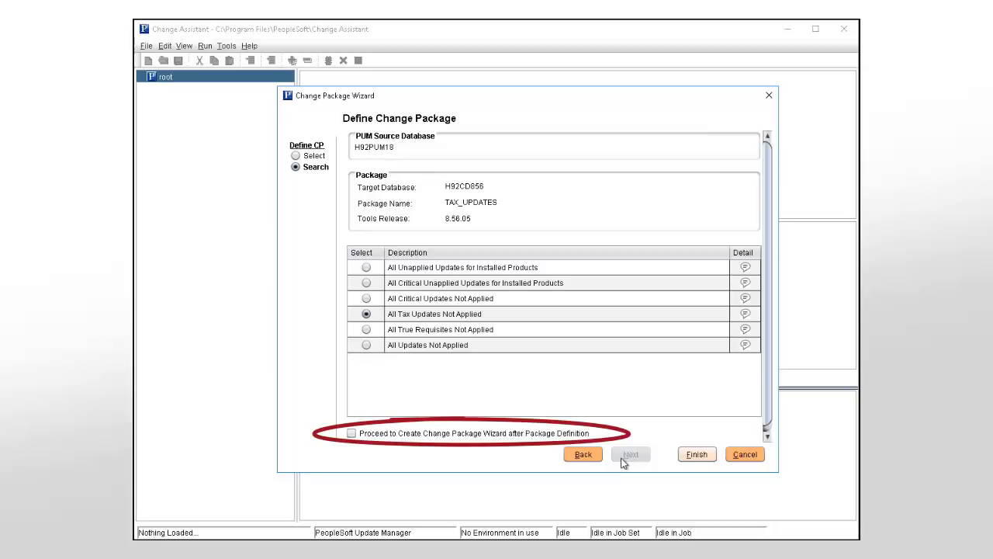
left_click(700, 461)
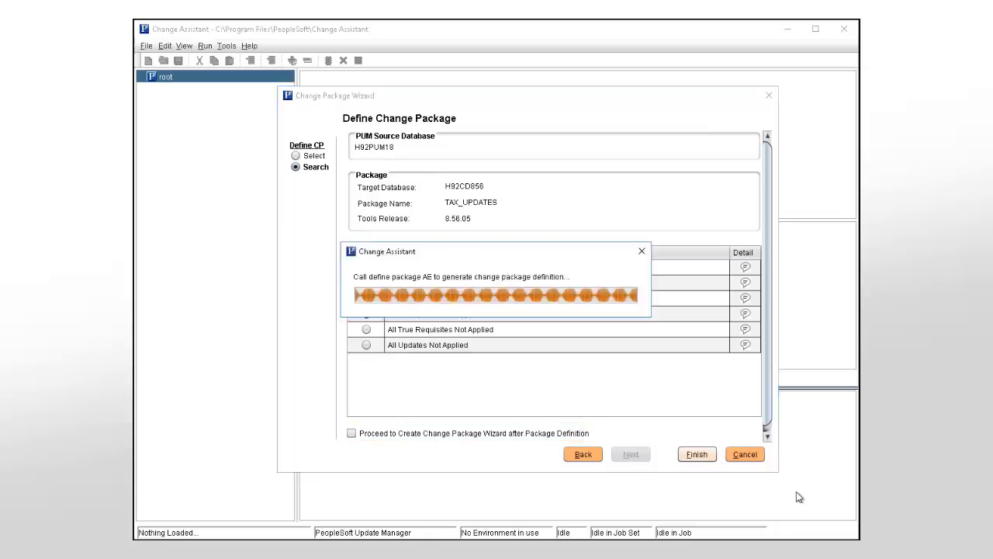